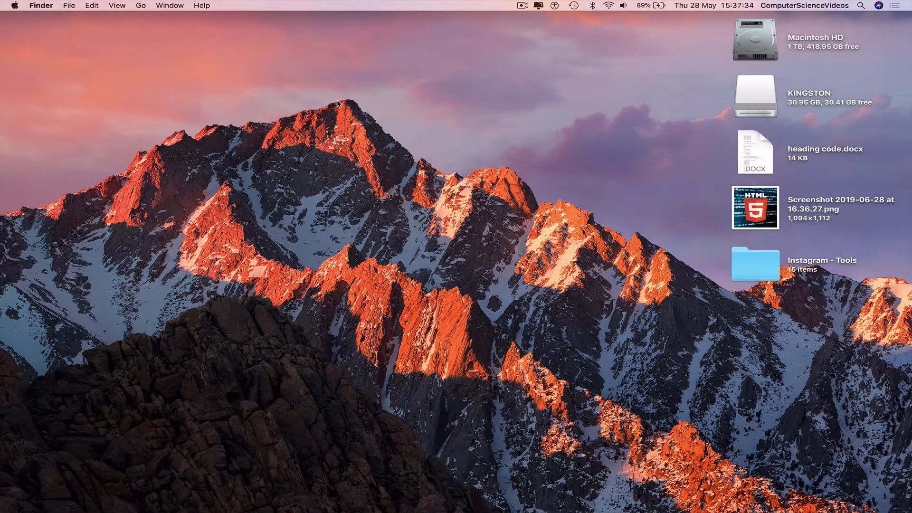
# Open the KINGSTON drive and enlarge its window to fill most of the screen.
pyautogui.doubleClick(747, 80)
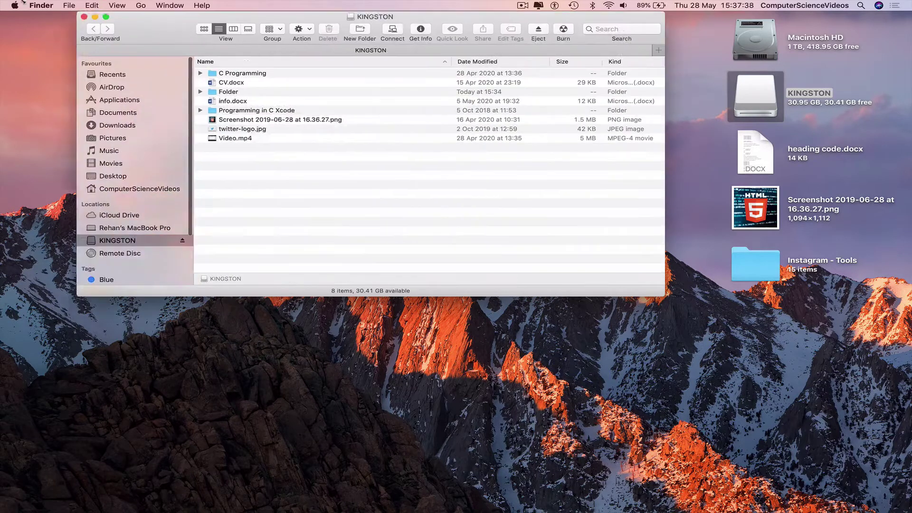
pyautogui.moveTo(247, 84); pyautogui.dragTo(1, 1)
pyautogui.moveTo(664, 295); pyautogui.dragTo(715, 512)
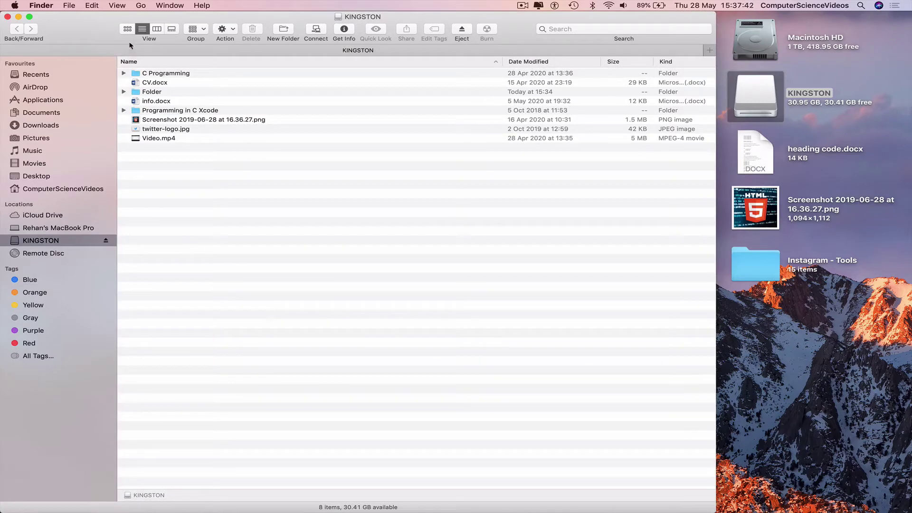
# Show KINGSTON's files as icons grouped by Kind, then narrow the window.
pyautogui.click(127, 30)
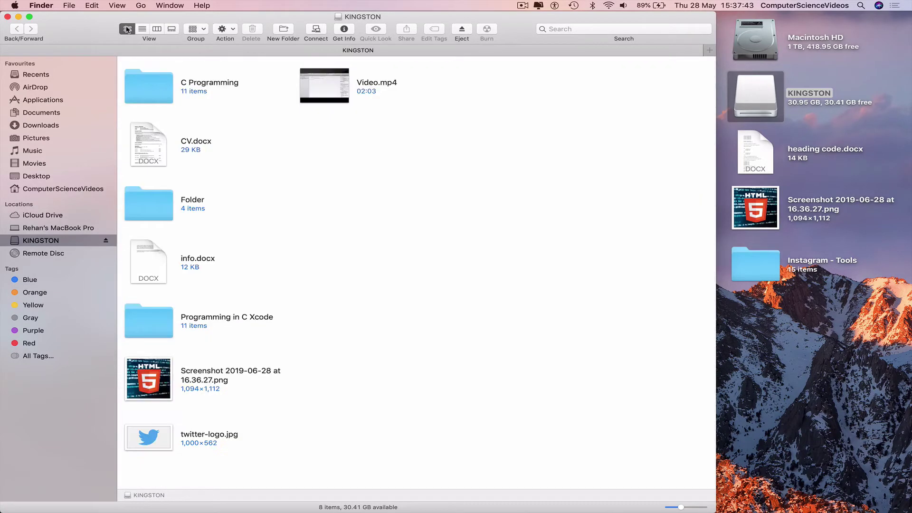
pyautogui.click(198, 29)
pyautogui.click(202, 64)
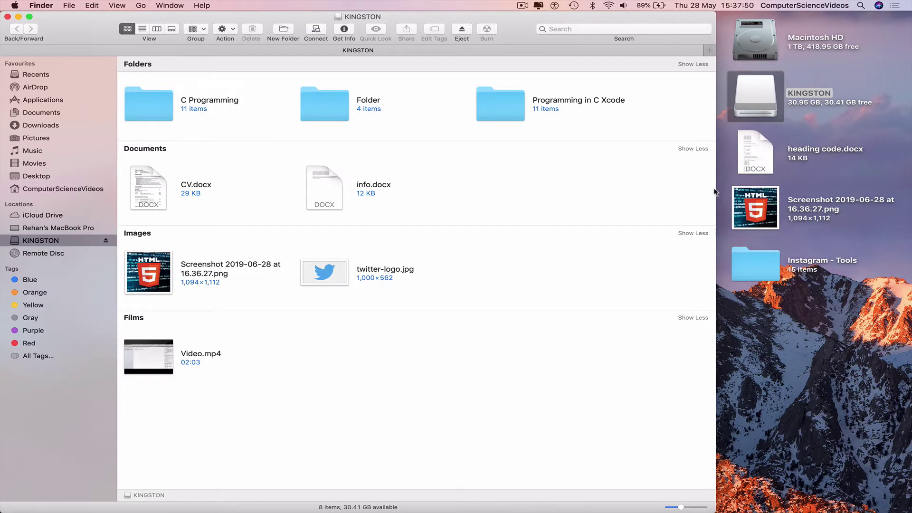
pyautogui.moveTo(716, 193); pyautogui.dragTo(592, 192)
pyautogui.click(675, 170)
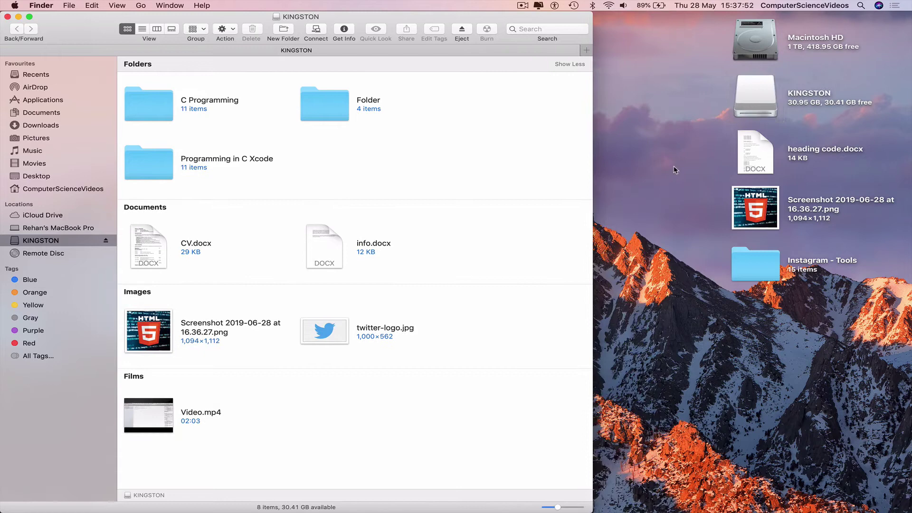
# Create a new desktop folder named 'USB Files' and open it.
pyautogui.rightClick(674, 170)
pyautogui.click(687, 172)
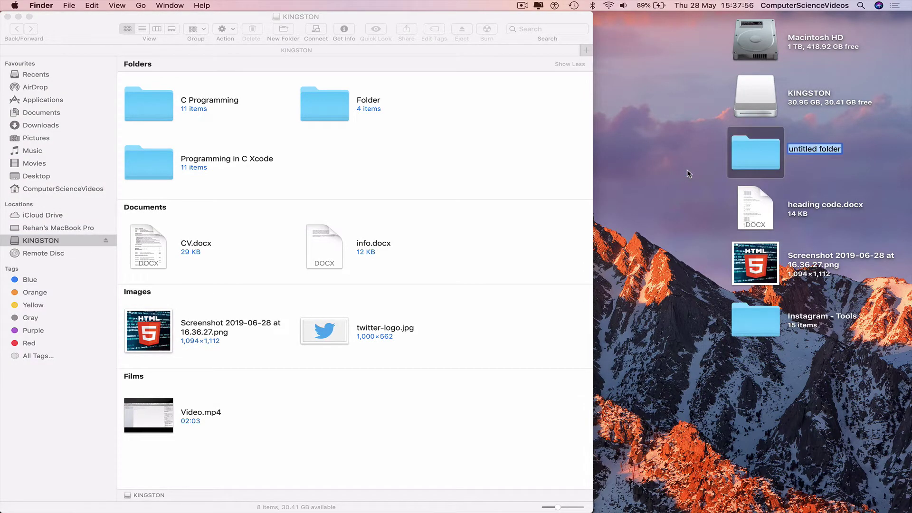
pyautogui.write('USB ')
pyautogui.write('Files')
pyautogui.click(688, 162)
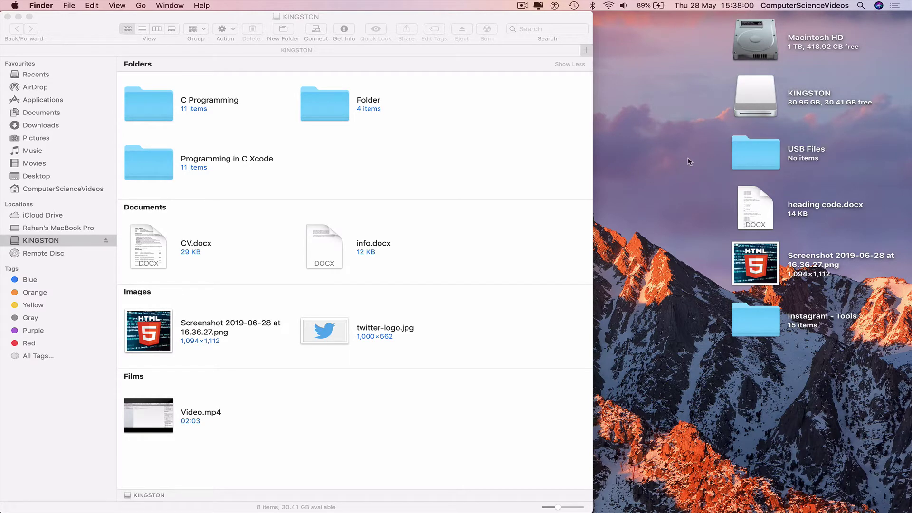
pyautogui.doubleClick(778, 160)
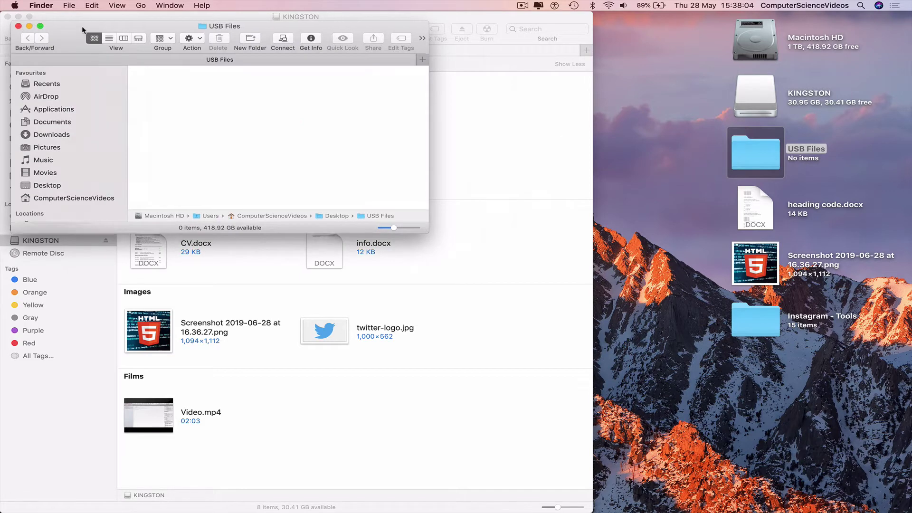
# Place the tall USB Files window on the right and narrow KINGSTON to the left.
pyautogui.moveTo(83, 31)
pyautogui.mouseDown()
pyautogui.moveTo(562, 34)
pyautogui.moveTo(569, 20)
pyautogui.mouseUp()
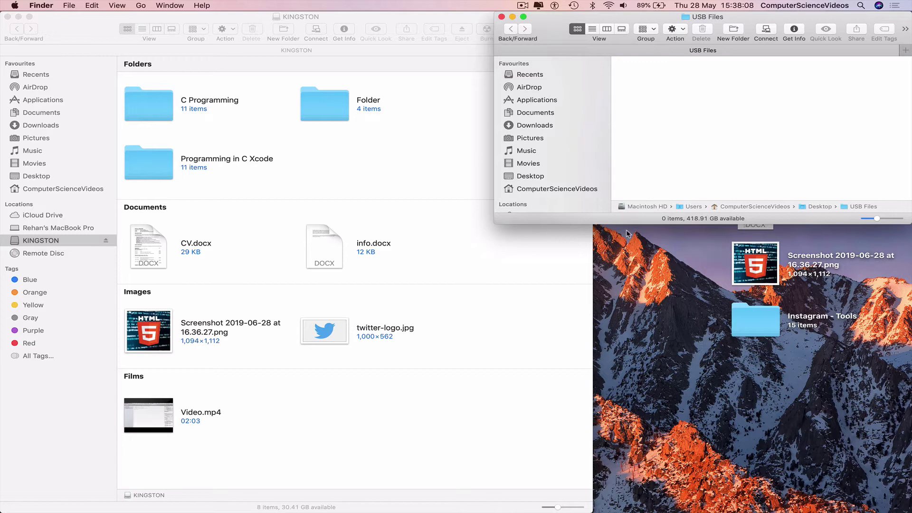
pyautogui.moveTo(627, 224); pyautogui.dragTo(668, 512)
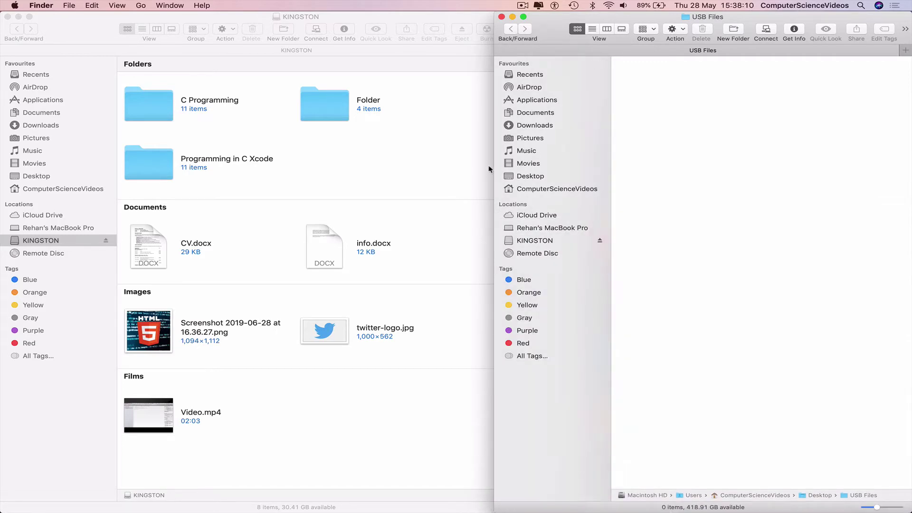
pyautogui.moveTo(495, 167); pyautogui.dragTo(433, 172)
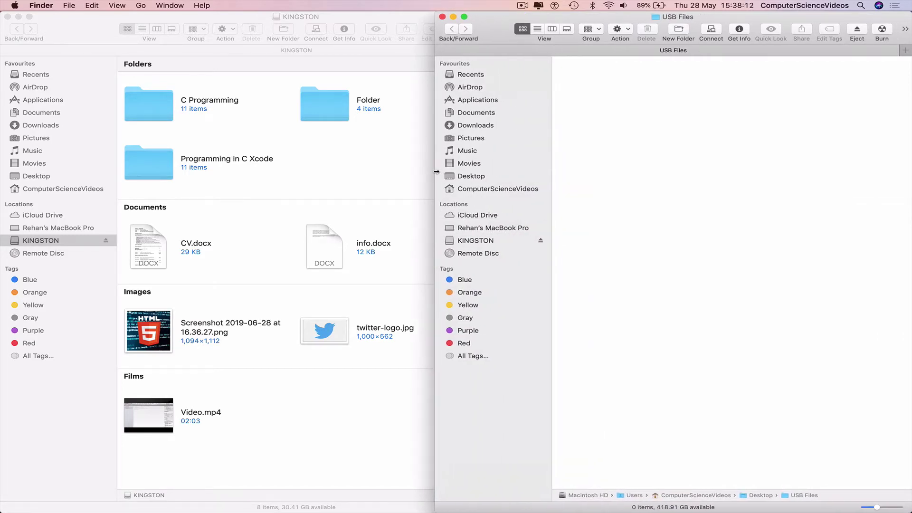
pyautogui.click(426, 172)
pyautogui.moveTo(592, 187); pyautogui.dragTo(428, 190)
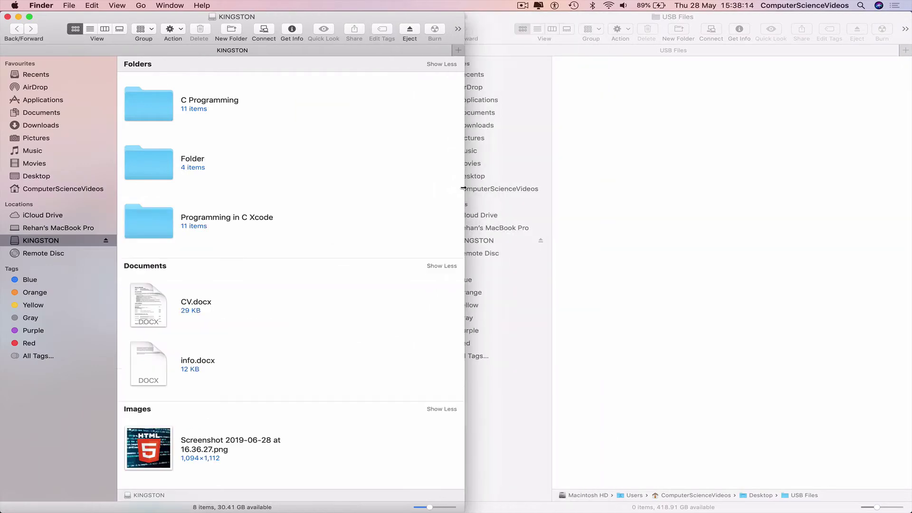
pyautogui.scroll(-5, 356, 233)
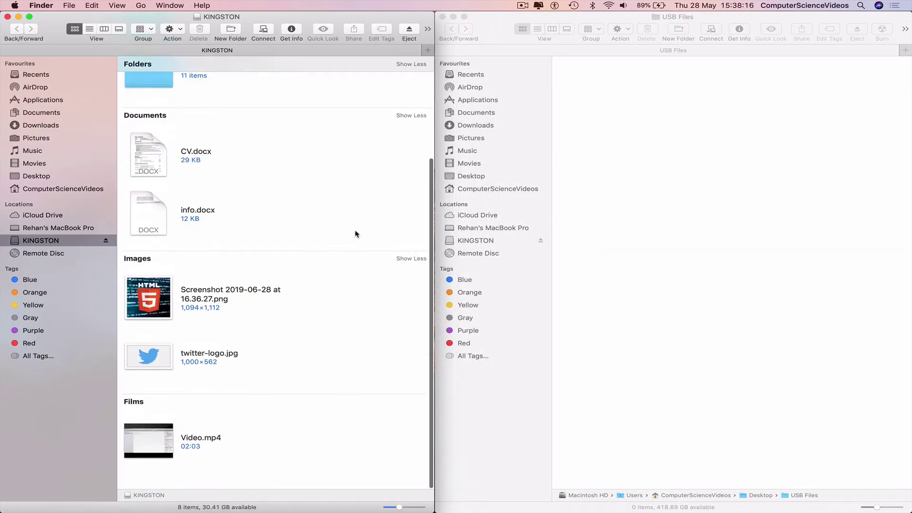
pyautogui.scroll(5, 356, 234)
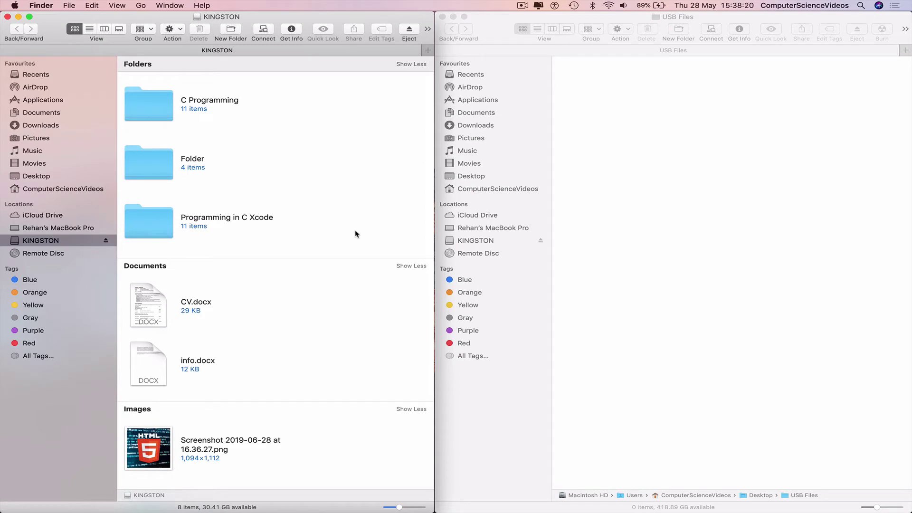
pyautogui.scroll(-5, 356, 233)
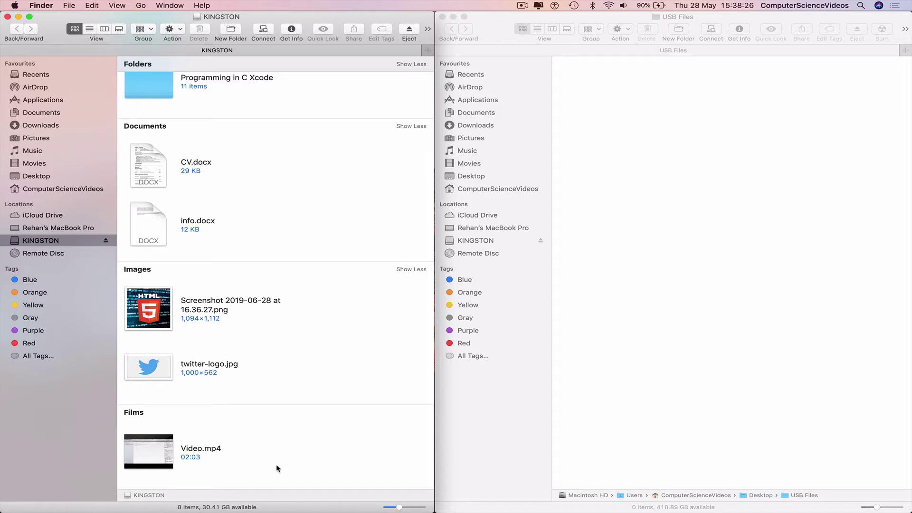
# Copy Video.mp4, twitter-logo.jpg, the Screenshot png and info.docx from KINGSTON.
pyautogui.moveTo(275, 468); pyautogui.dragTo(124, 429)
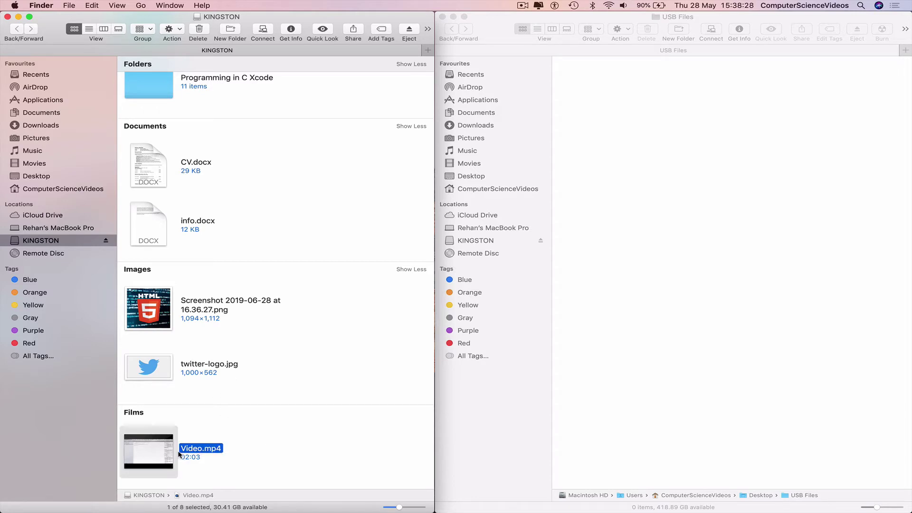
pyautogui.keyDown('super'); pyautogui.click(166, 376); pyautogui.keyUp('super')
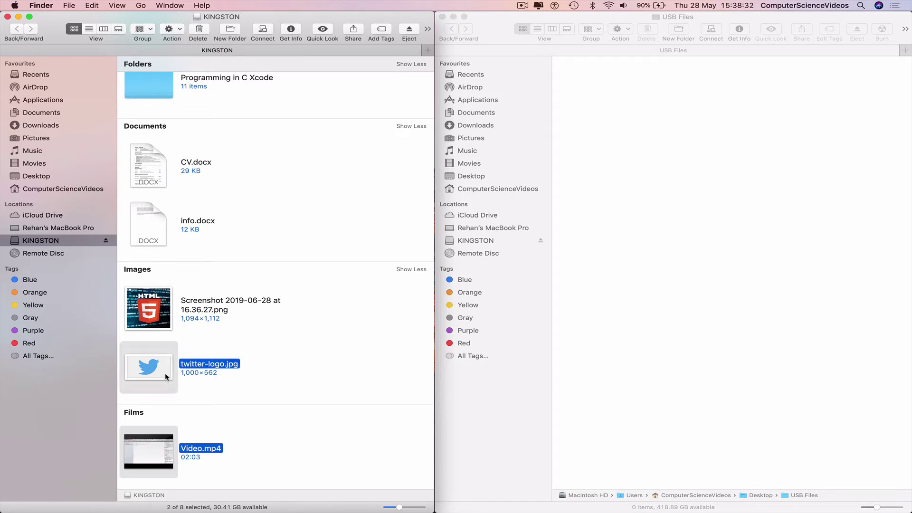
pyautogui.keyDown('super'); pyautogui.click(154, 327); pyautogui.keyUp('super')
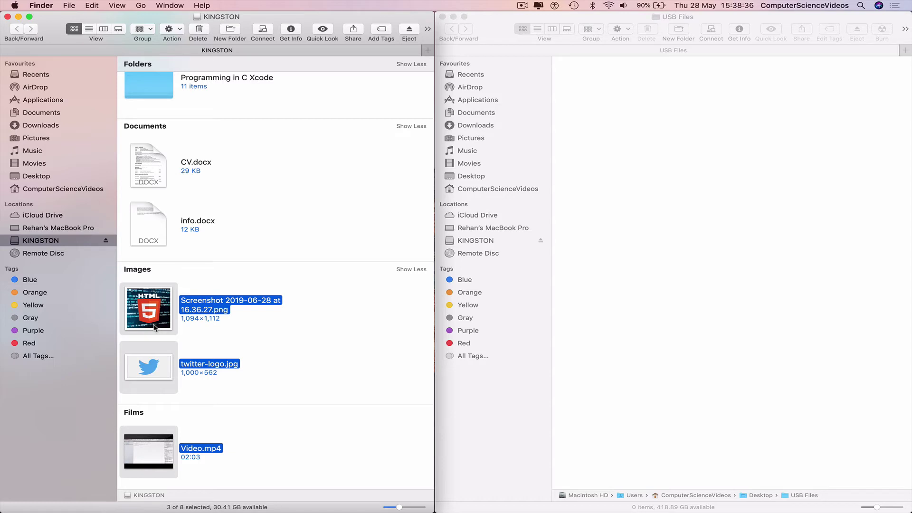
pyautogui.keyDown('super'); pyautogui.click(155, 221); pyautogui.keyUp('super')
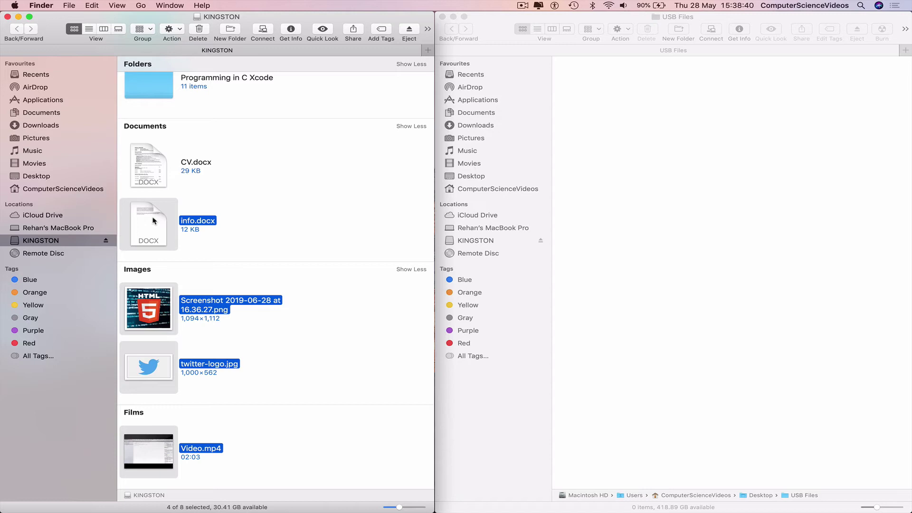
pyautogui.rightClick(154, 220)
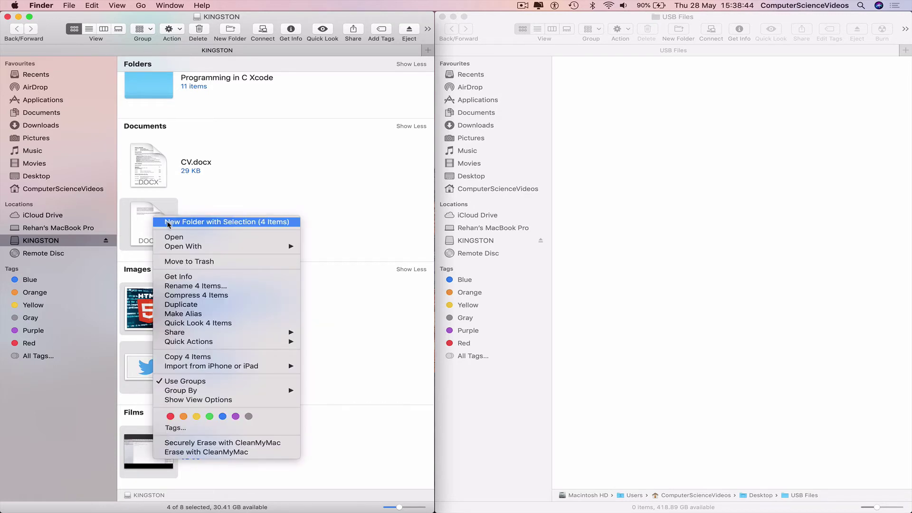
pyautogui.click(184, 358)
# Paste the four copied files into the USB Files folder.
pyautogui.click(312, 173)
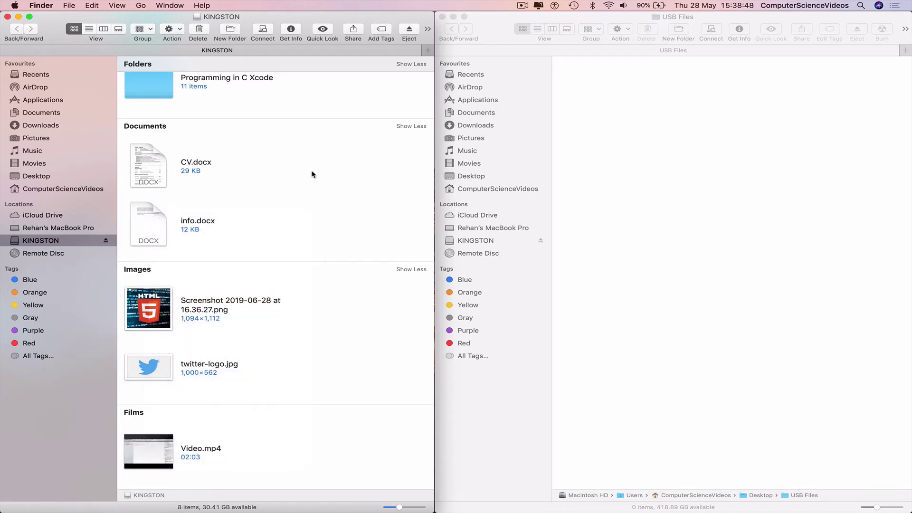
pyautogui.click(729, 150)
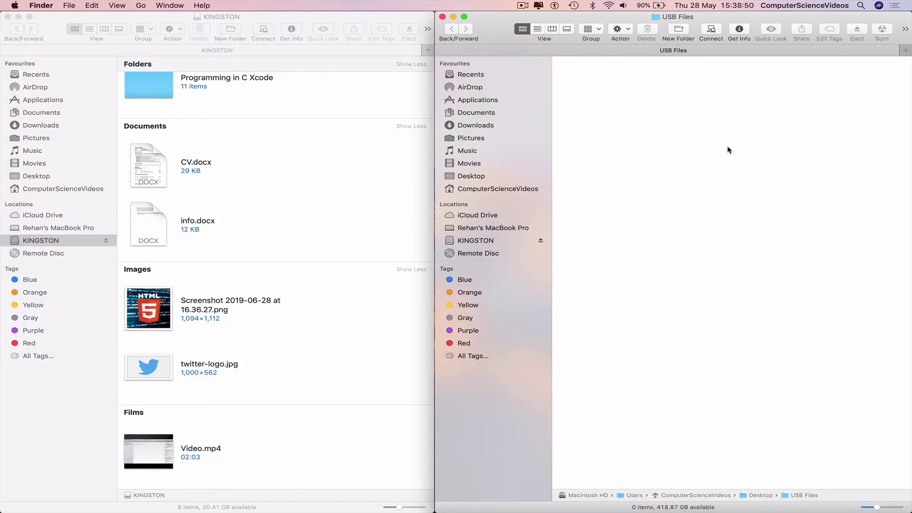
pyautogui.rightClick(651, 115)
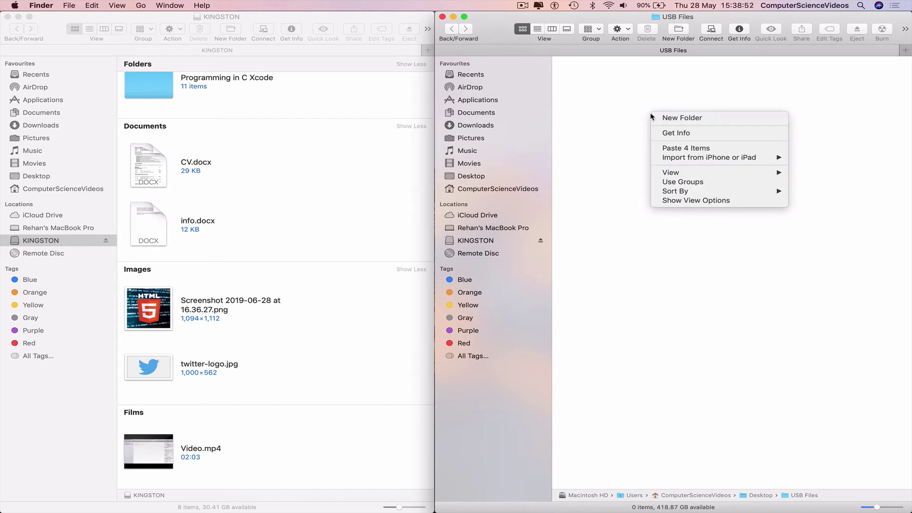
pyautogui.click(686, 149)
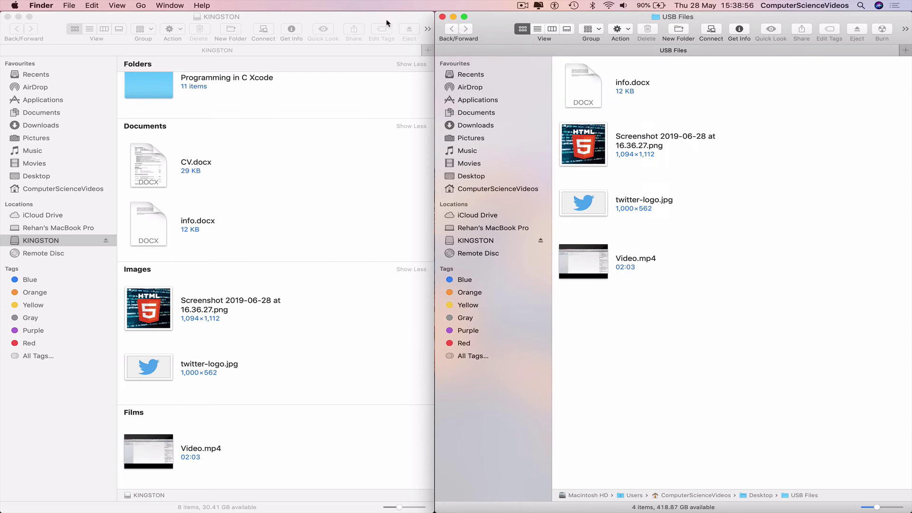
# Close the USB Files and KINGSTON windows, then eject KINGSTON with Cmd-E.
pyautogui.click(442, 17)
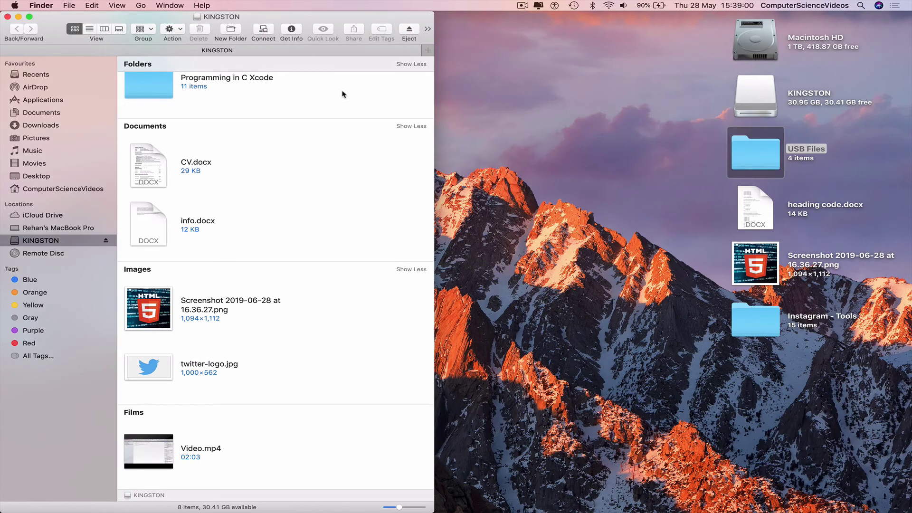
pyautogui.click(7, 17)
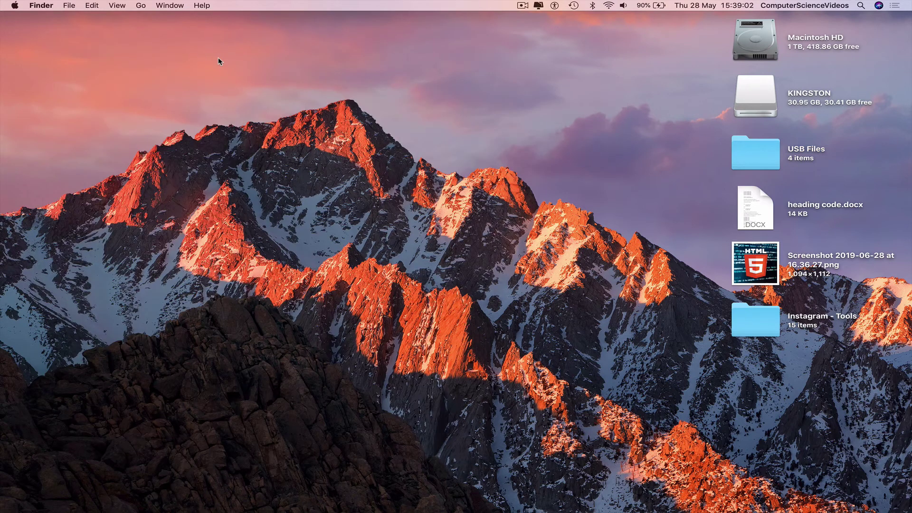
pyautogui.click(757, 93)
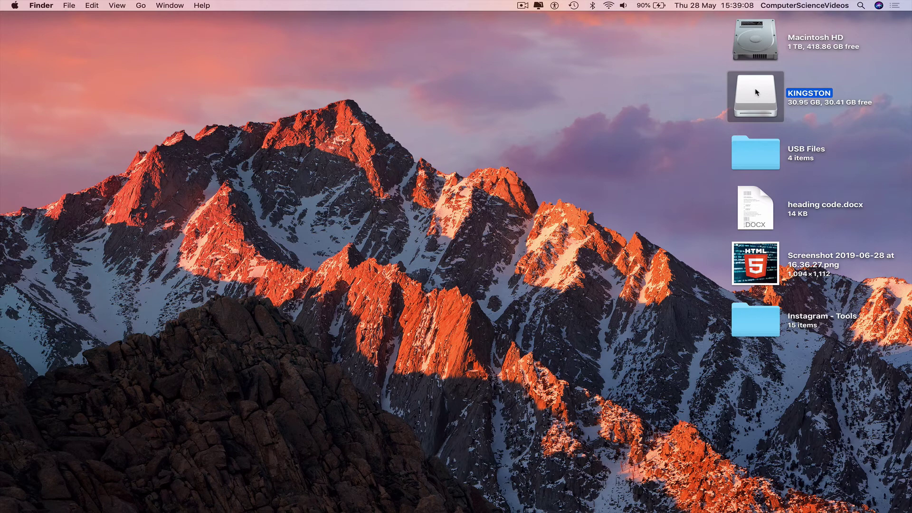
pyautogui.press('super+e')
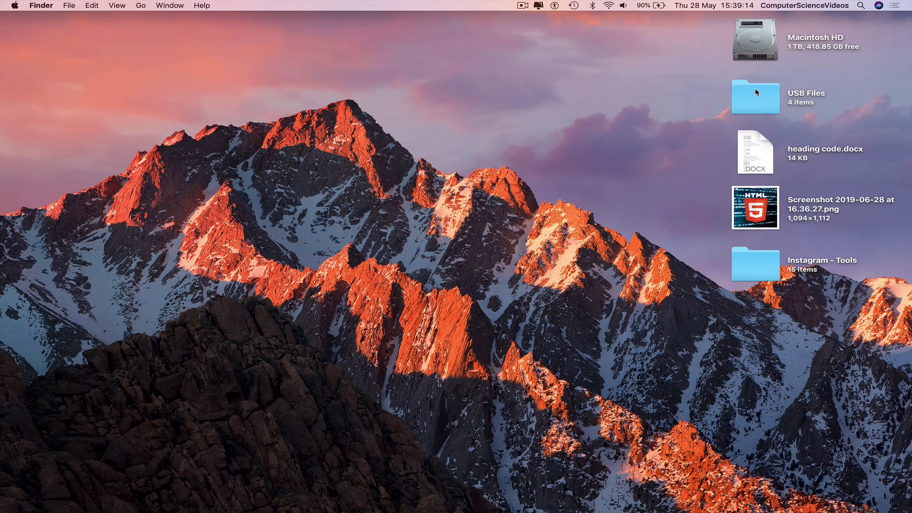
pyautogui.doubleClick(757, 92)
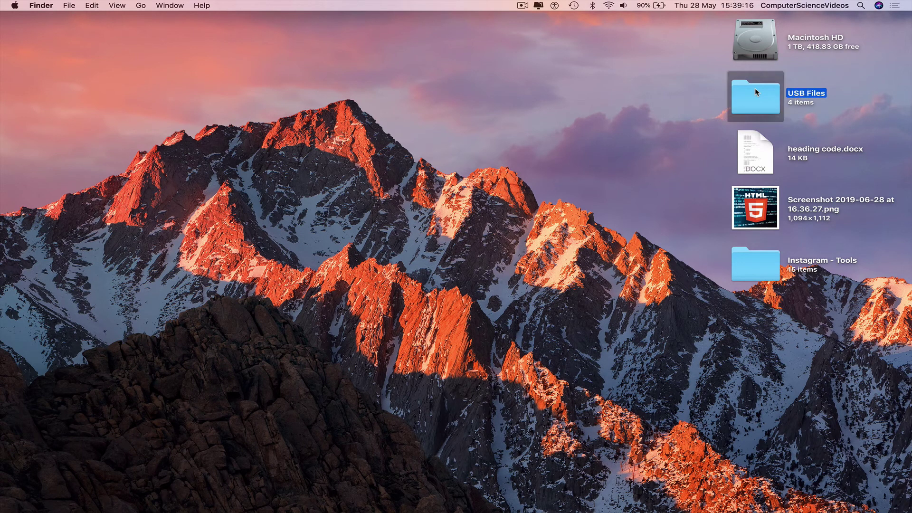
pyautogui.moveTo(619, 18); pyautogui.dragTo(356, 14)
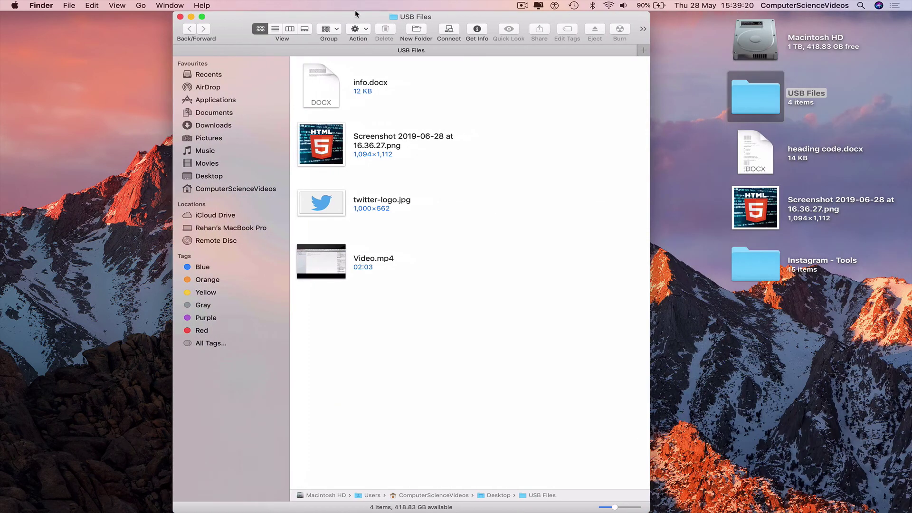
pyautogui.moveTo(356, 13)
pyautogui.mouseDown()
pyautogui.moveTo(351, 104)
pyautogui.moveTo(253, 41)
pyautogui.mouseUp()
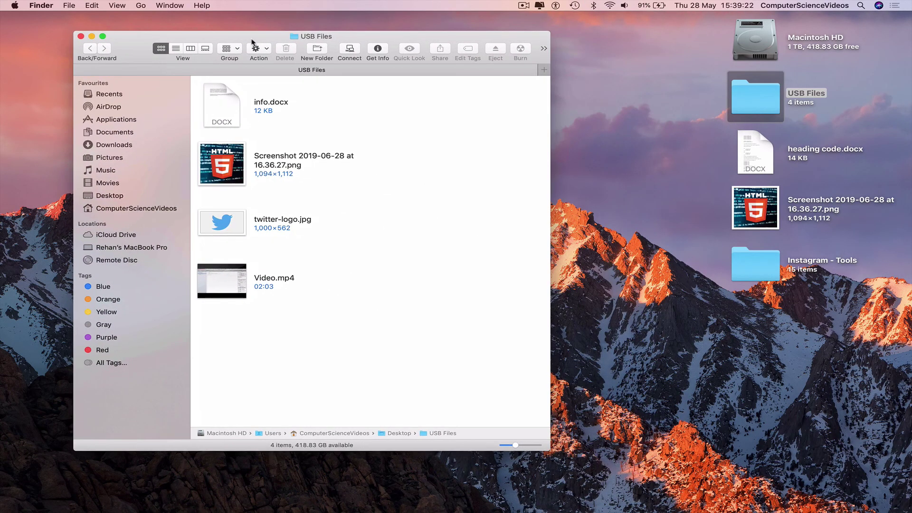
pyautogui.click(81, 36)
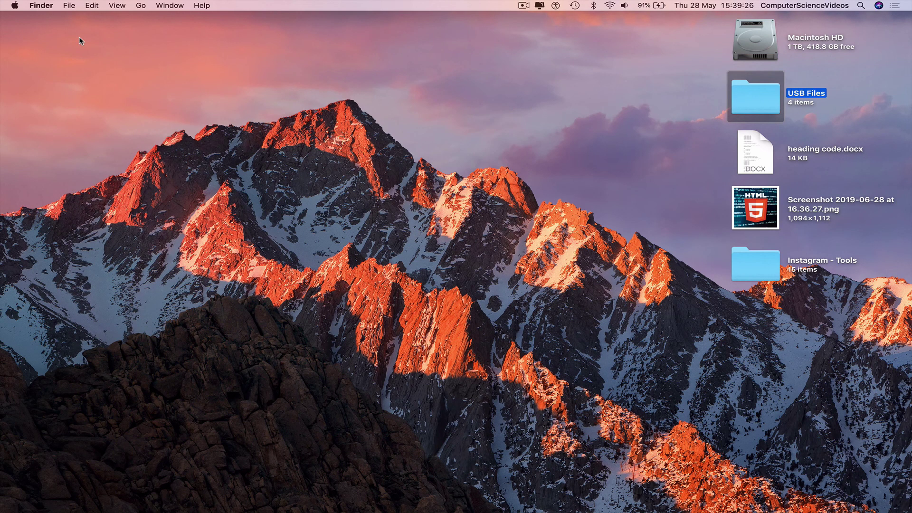